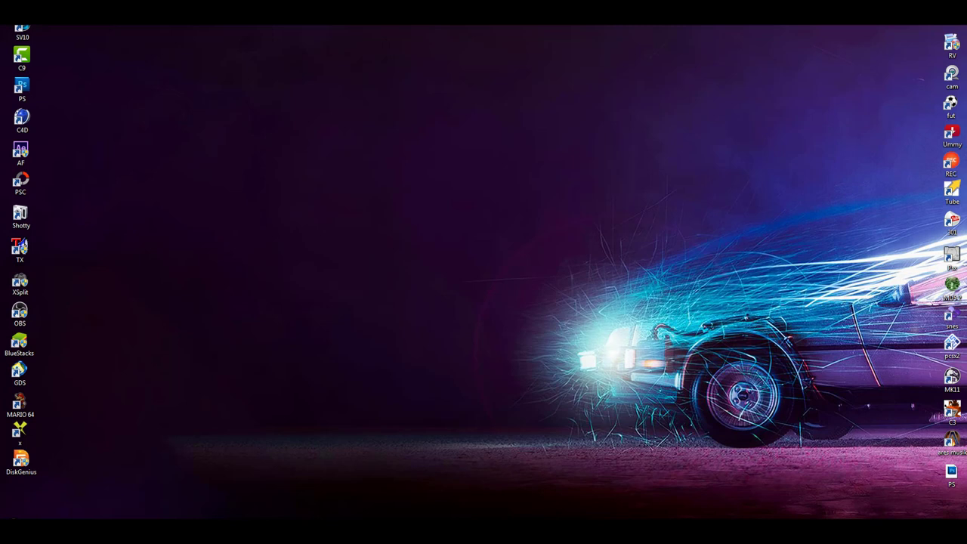
Refresh the desktop via Actualizar and restore the Facebook Chrome window.
right_click(501, 265)
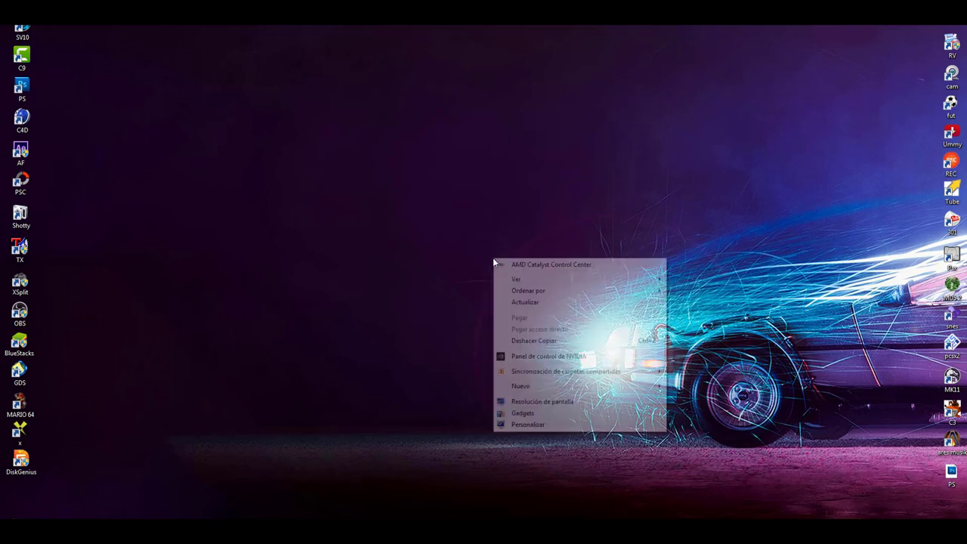
left_click(533, 304)
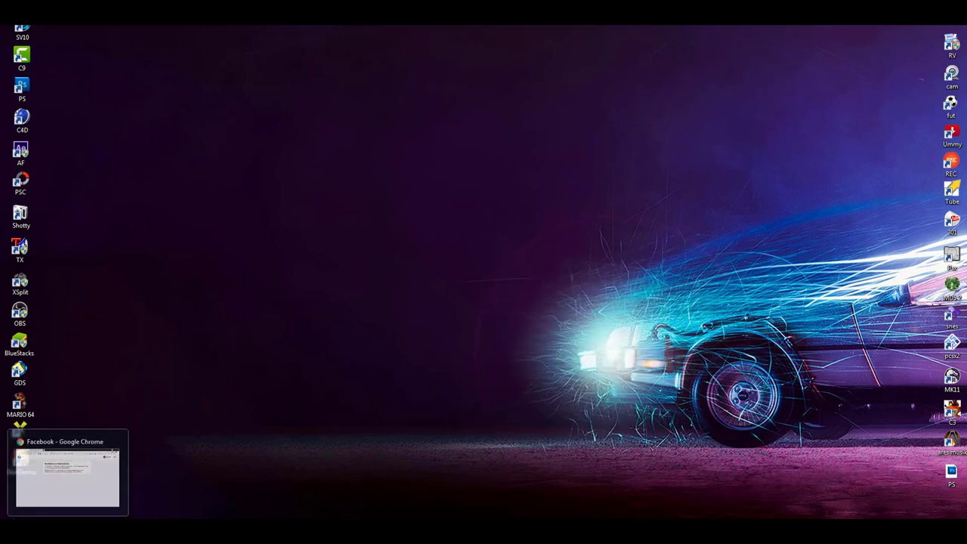
left_click(68, 504)
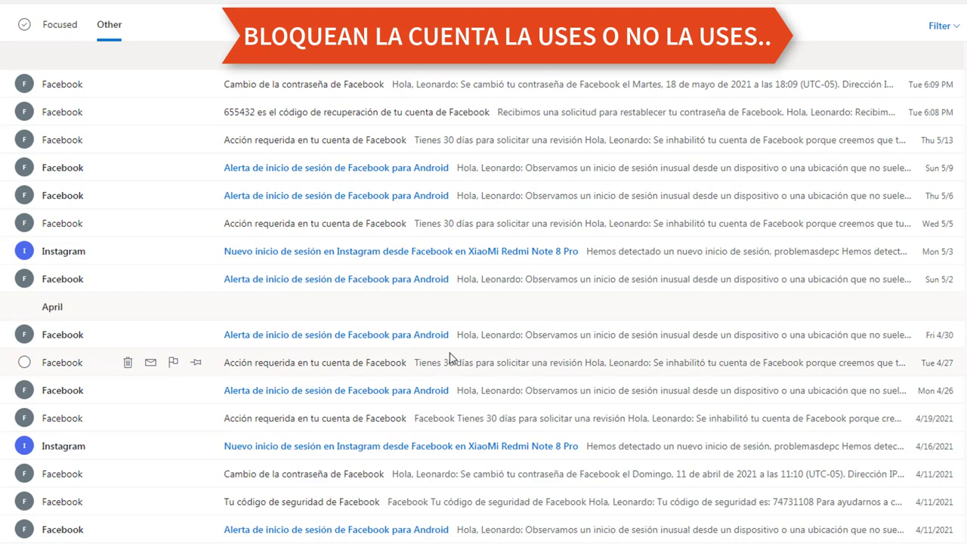
Read the 4/27 'Acción requerida' account-review email and return to the inbox.
left_click(404, 364)
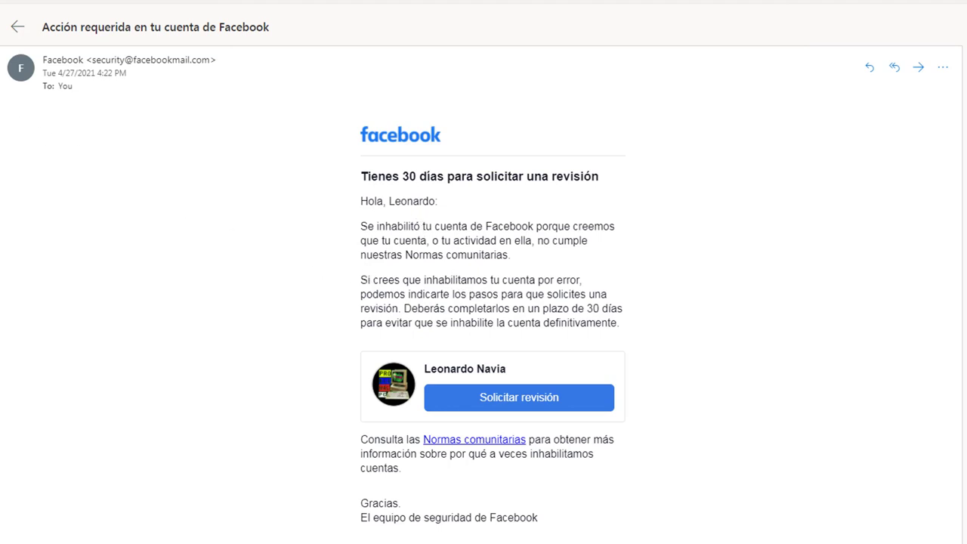
key("Escape")
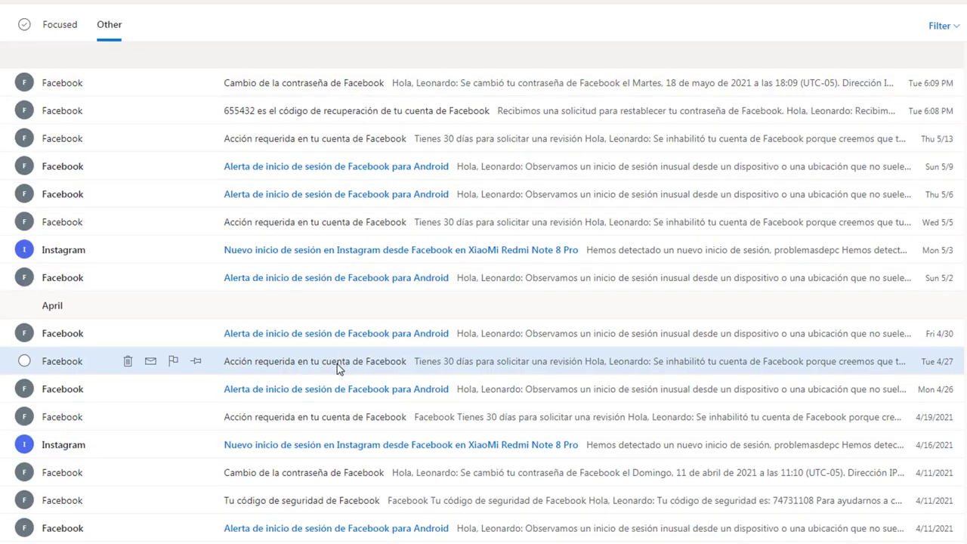
scroll(337, 368, "down", 1)
scroll(363, 364, "down", 1)
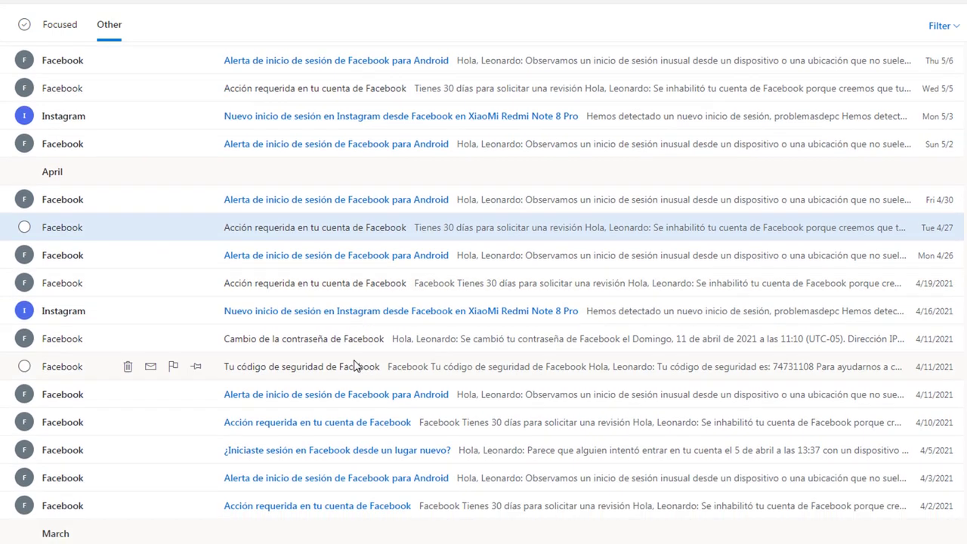
scroll(344, 386, "down", 2)
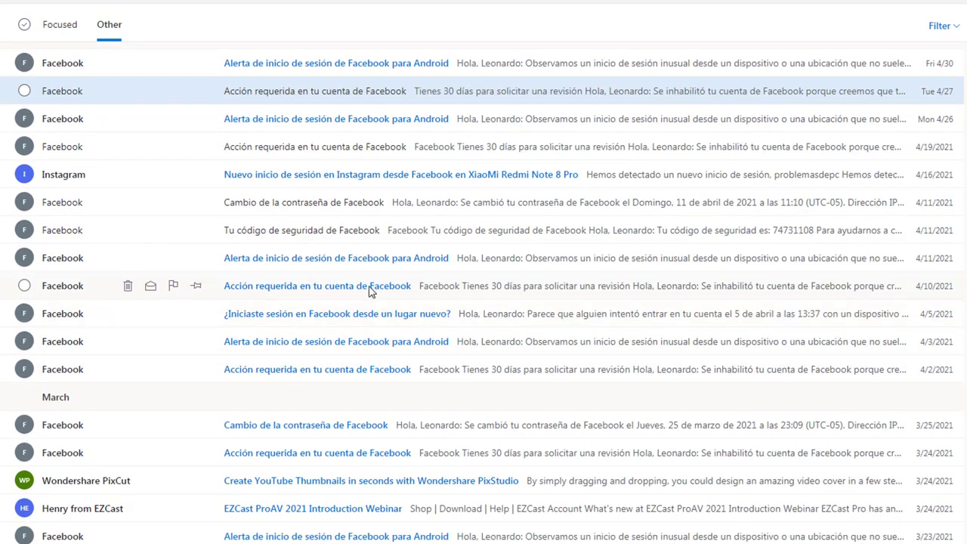
Read the 4/10 account-review email and return to the inbox.
left_click(370, 288)
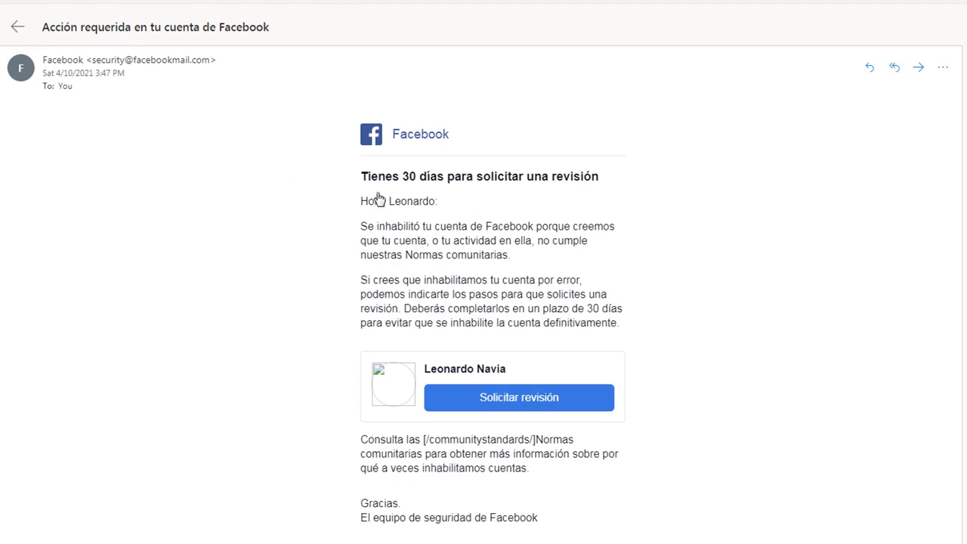
key("Escape")
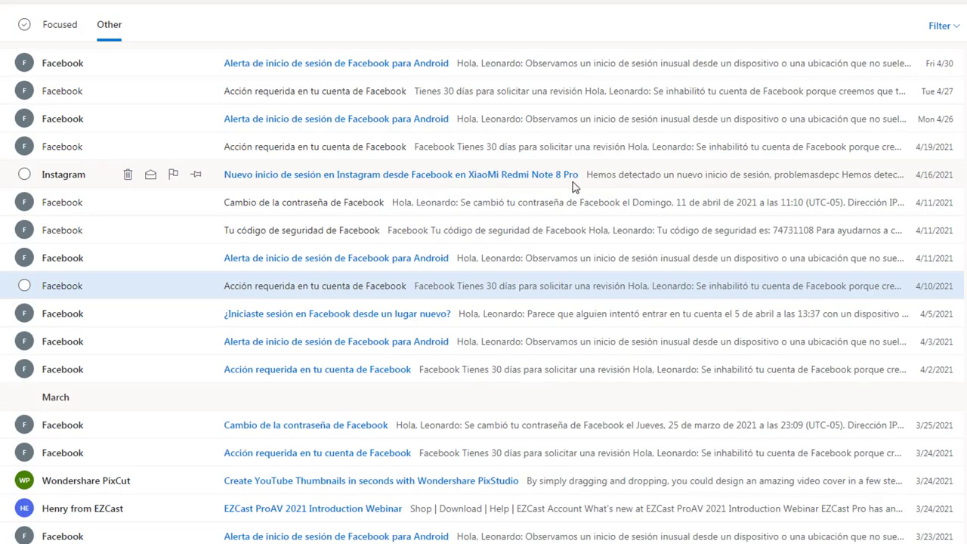
scroll(572, 189, "up", 4)
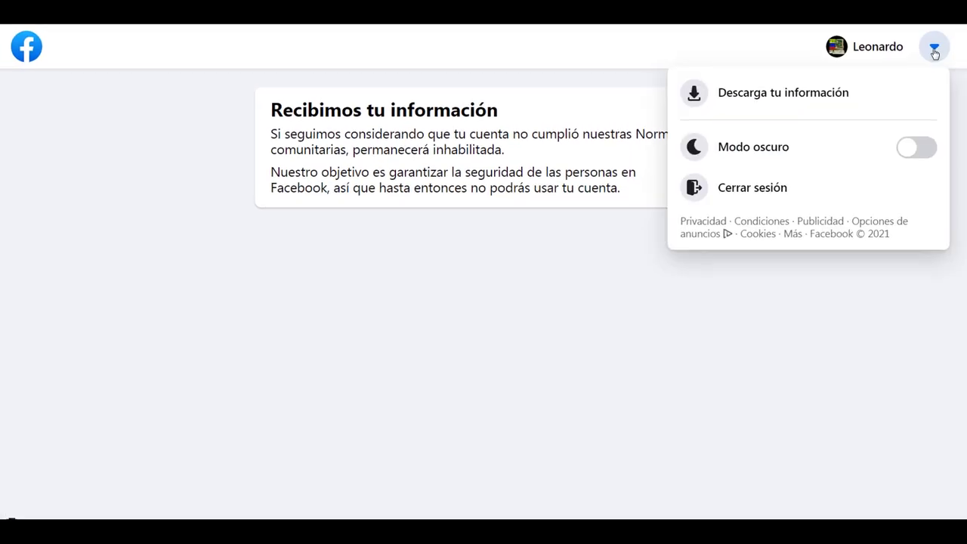
Choose Cerrar sesión and read the warning that the account is disabled in 22 days.
left_click(807, 183)
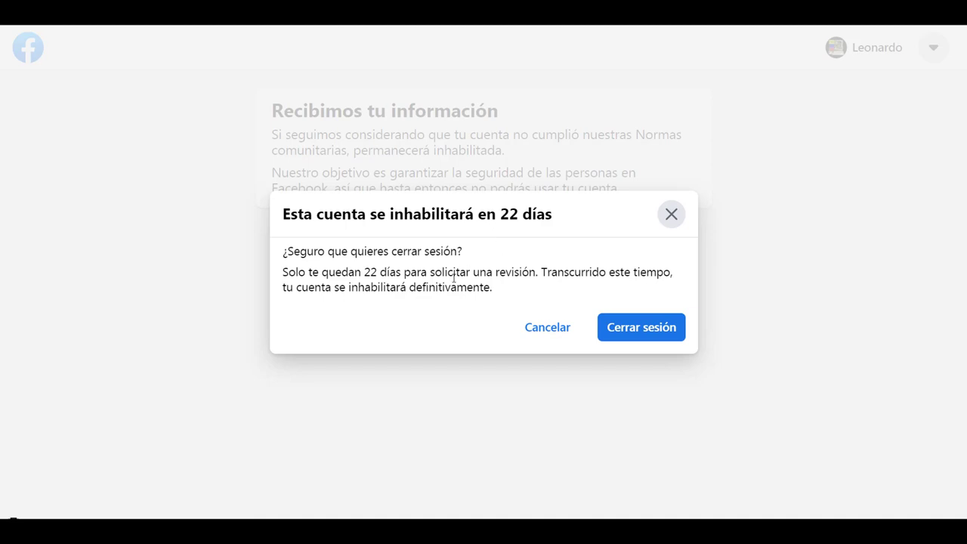
left_click_drag(283, 290, 509, 296)
left_click(511, 294)
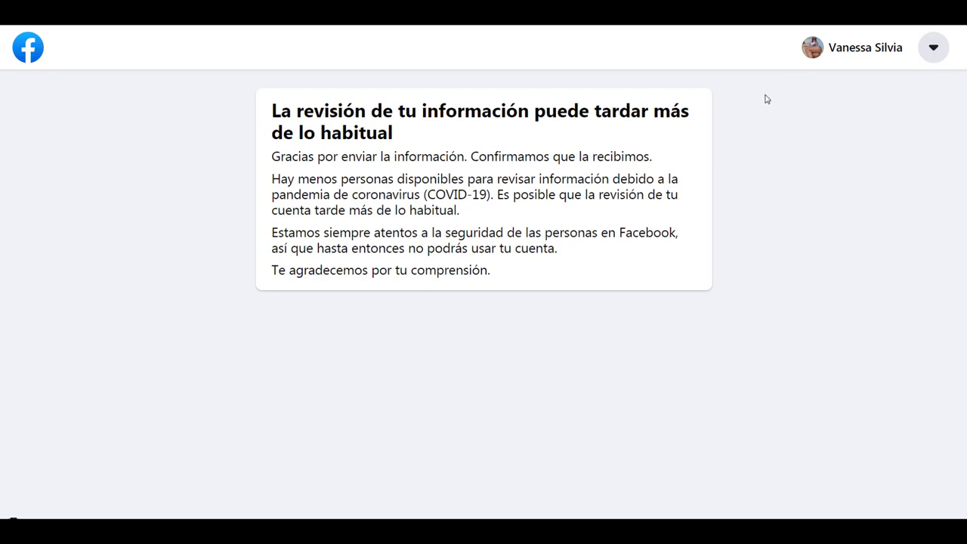
Read the second account's review-delay notice.
left_click_drag(342, 111, 599, 228)
left_click(563, 246)
left_click_drag(522, 254, 281, 111)
left_click(473, 234)
Sign out via Cerrar sesión, confirming despite the disabled-in-1-day warning.
left_click(933, 47)
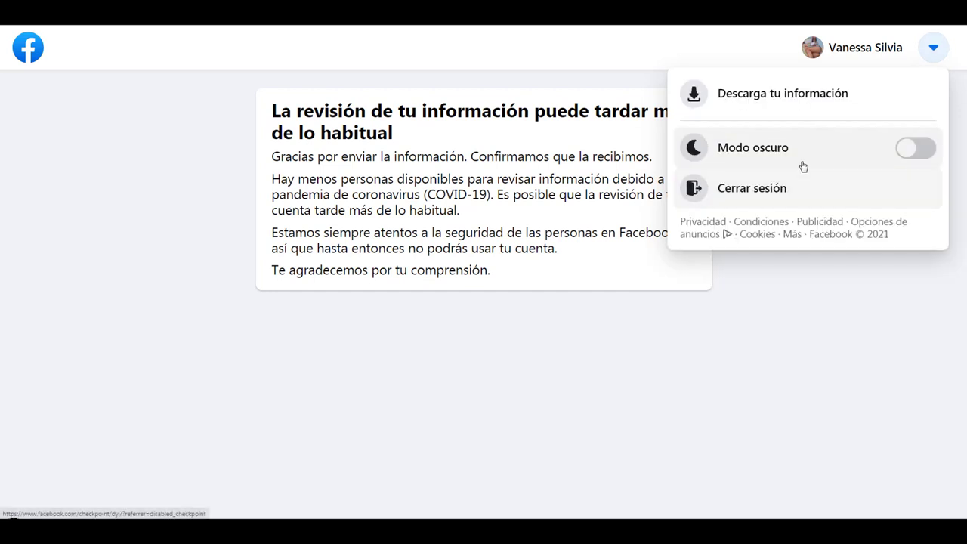
left_click(771, 188)
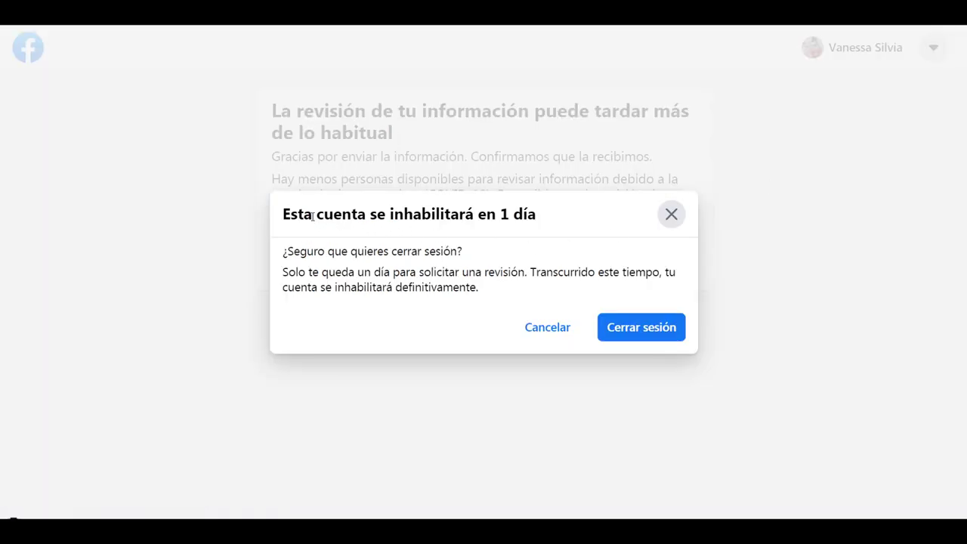
mouse_move(297, 215)
left_mouse_down()
mouse_move(536, 215)
mouse_move(294, 220)
left_mouse_up()
left_click(483, 220)
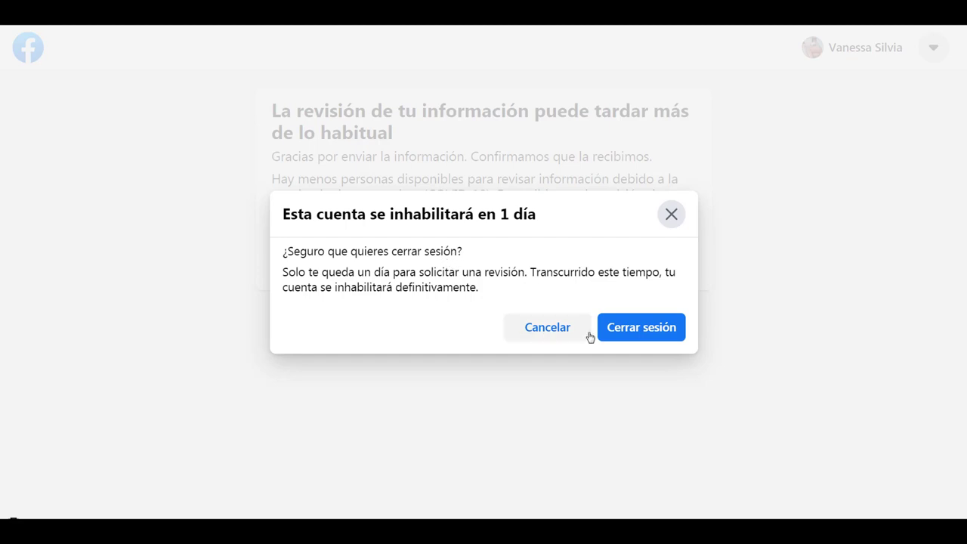
left_click(631, 328)
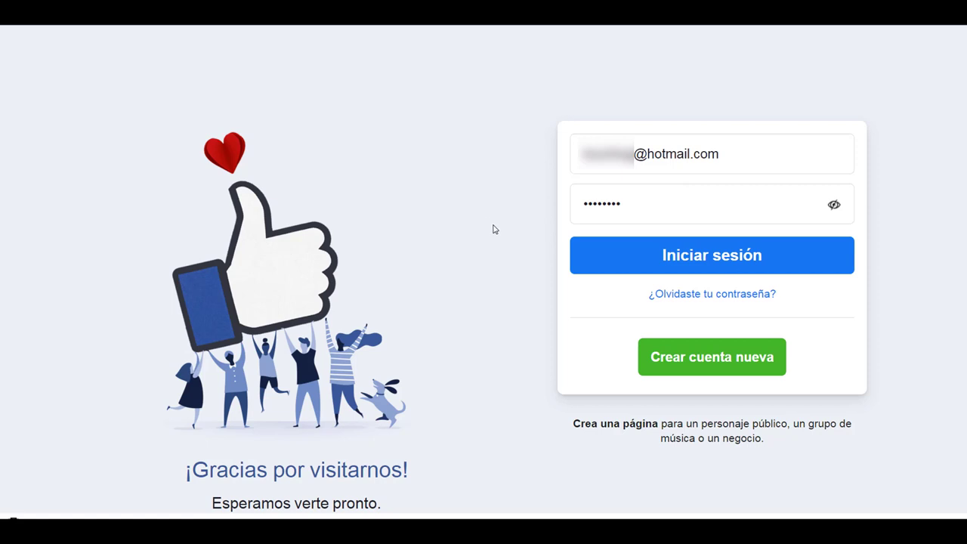
Sign back in with the saved credentials using Iniciar sesión.
left_click(703, 261)
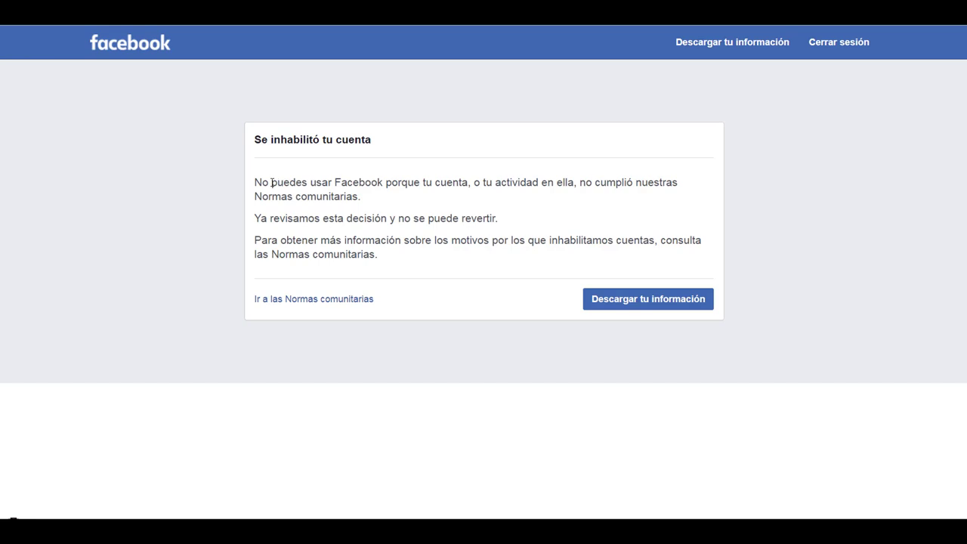
Read the irreversible account-disabled notice, then open a new blank tab.
left_click_drag(272, 182, 464, 179)
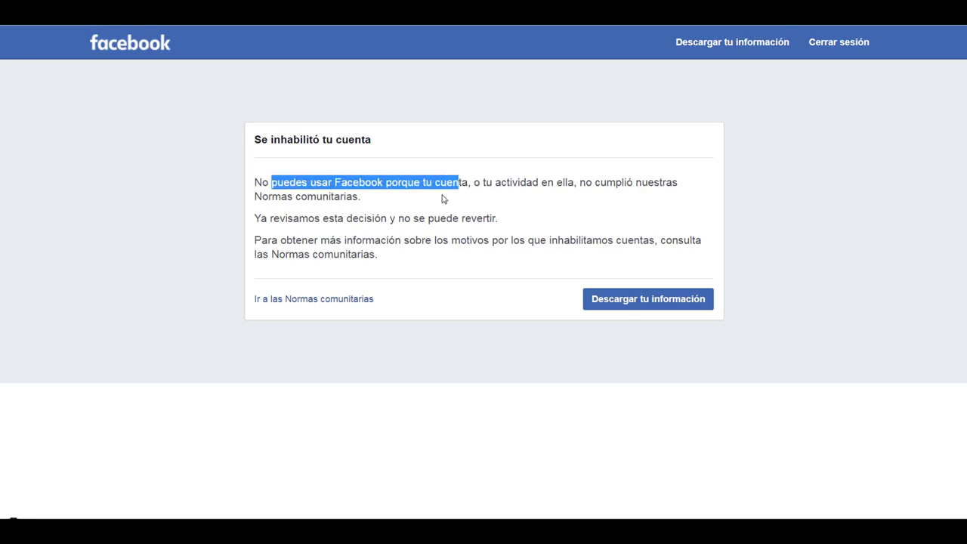
left_click(404, 200)
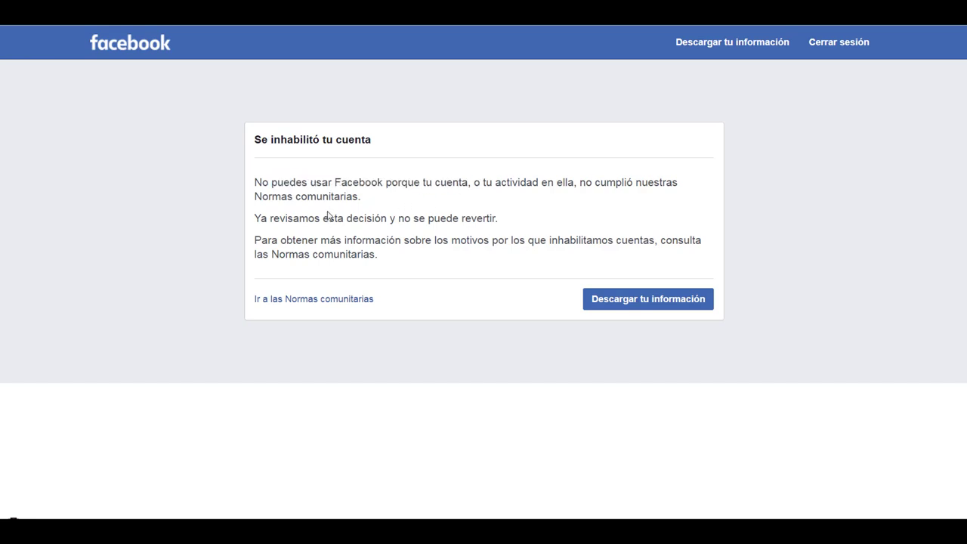
left_click_drag(273, 219, 442, 220)
left_click_drag(294, 241, 424, 240)
left_click(423, 240)
key("ctrl+t")
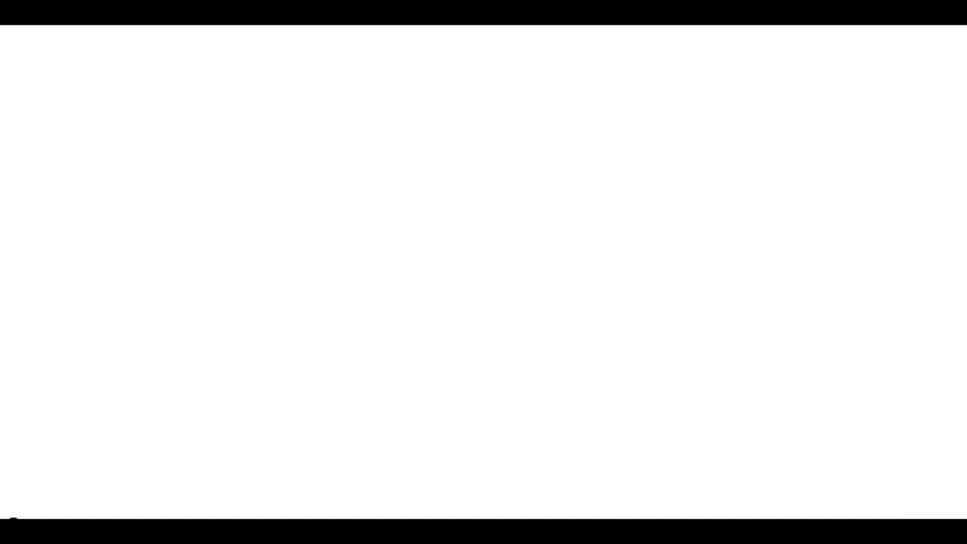
Load the disabled-account appeal form from the pasted help URL.
key("ctrl+v")
key("Return")
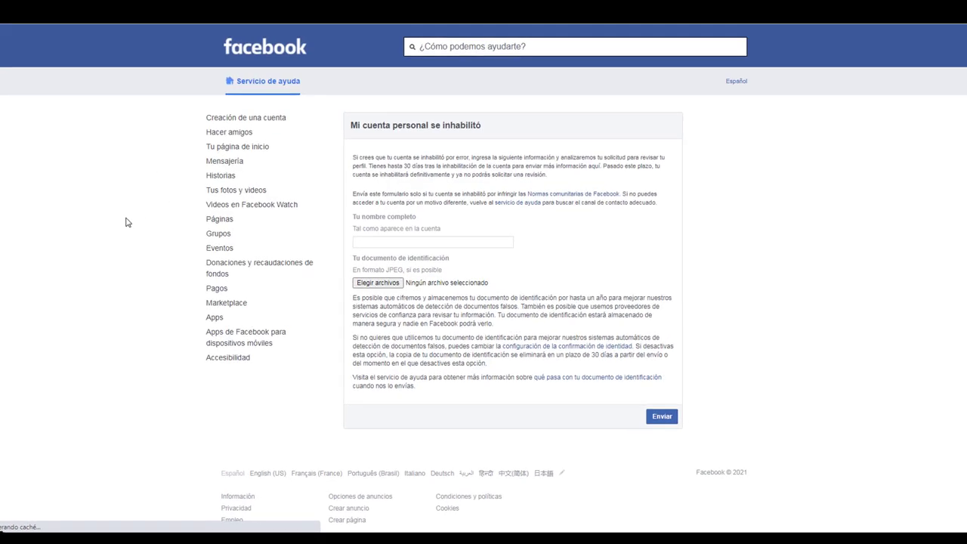
scroll(484, 272, "down", 1)
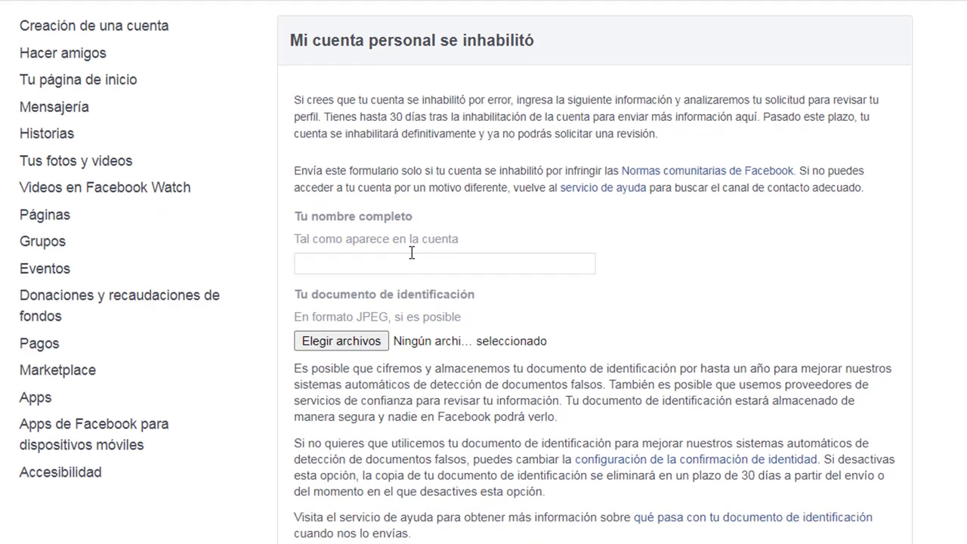
Enter the account holder's full name in Tu nombre completo and open the ID photo picker.
left_click(368, 324)
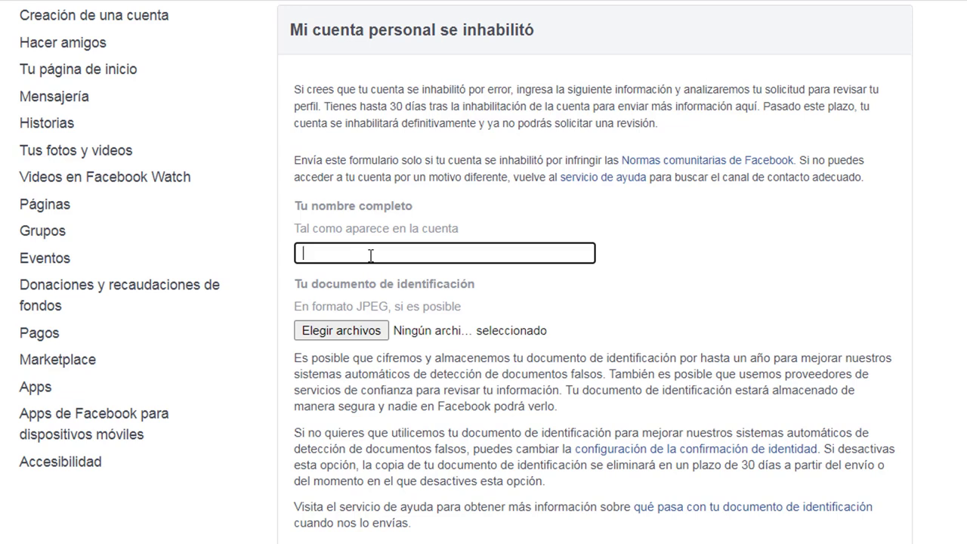
left_click(383, 273)
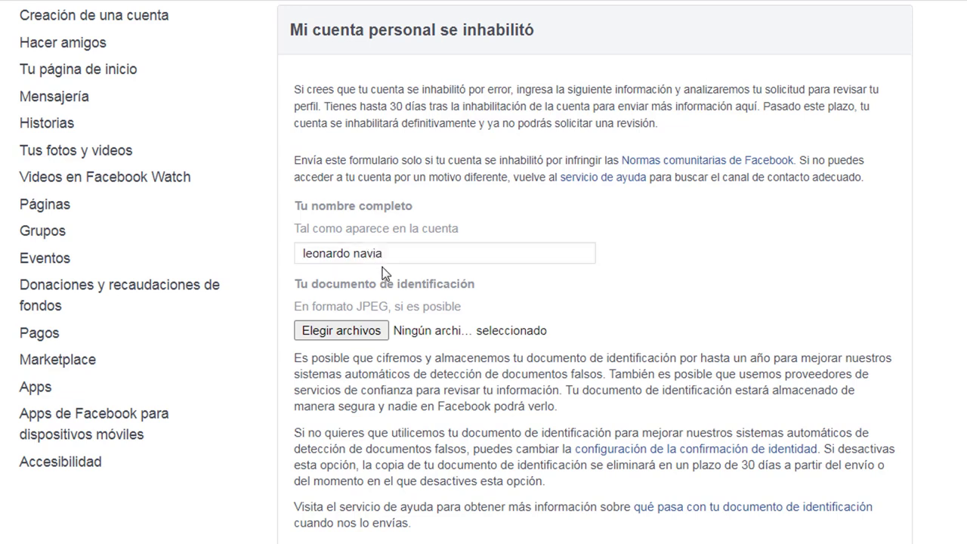
left_click(360, 331)
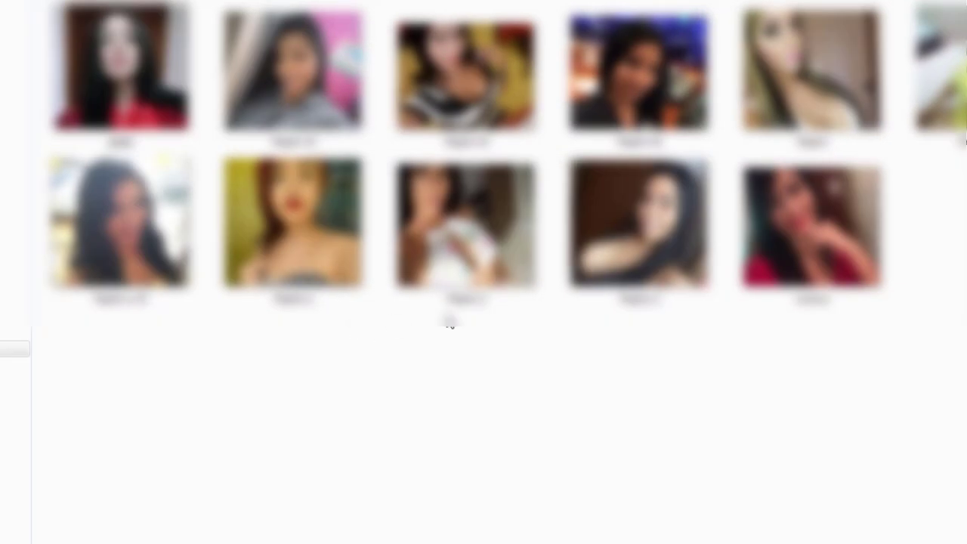